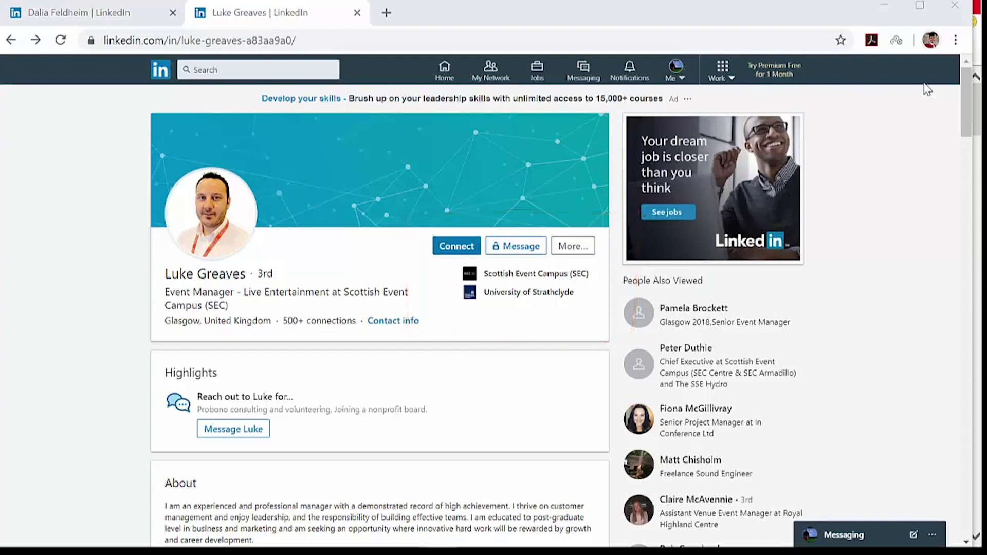
{"action": "left_click_drag", "start_coordinate": [964, 116], "coordinate": [954, 164]}
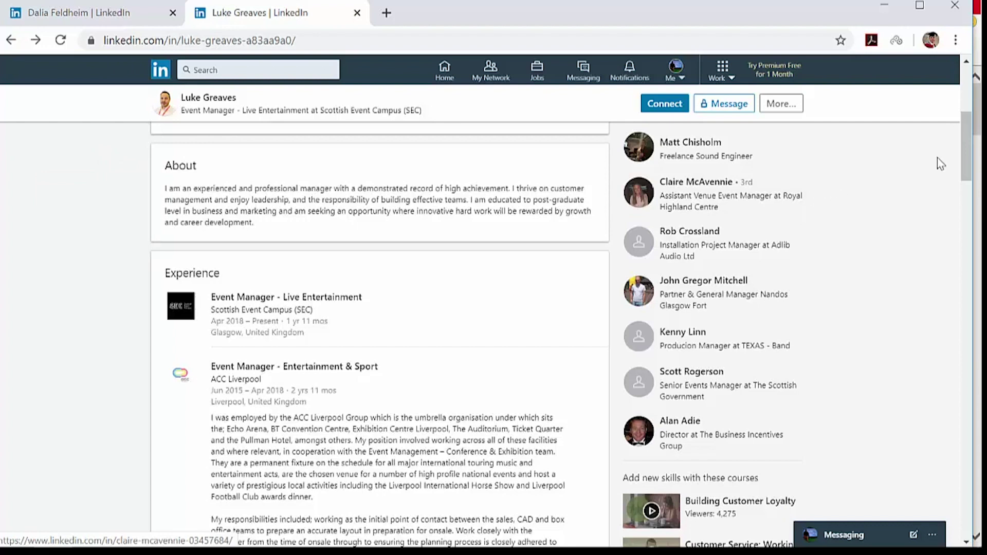
{"action": "left_click_drag", "start_coordinate": [969, 151], "coordinate": [965, 173]}
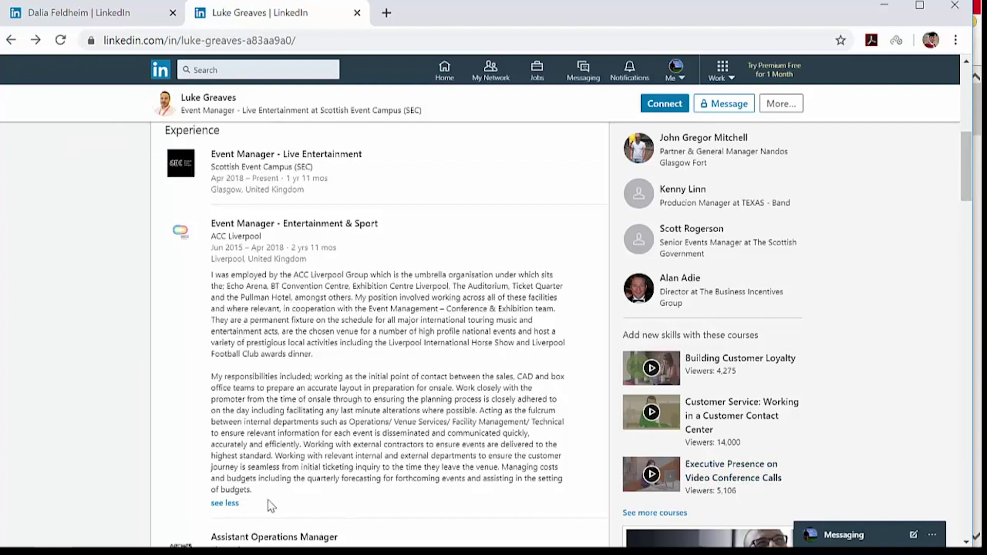
- Expand the full descriptions of the ACC Liverpool, The Arches and Assistant Manager roles
{"action": "left_click", "coordinate": [225, 503]}
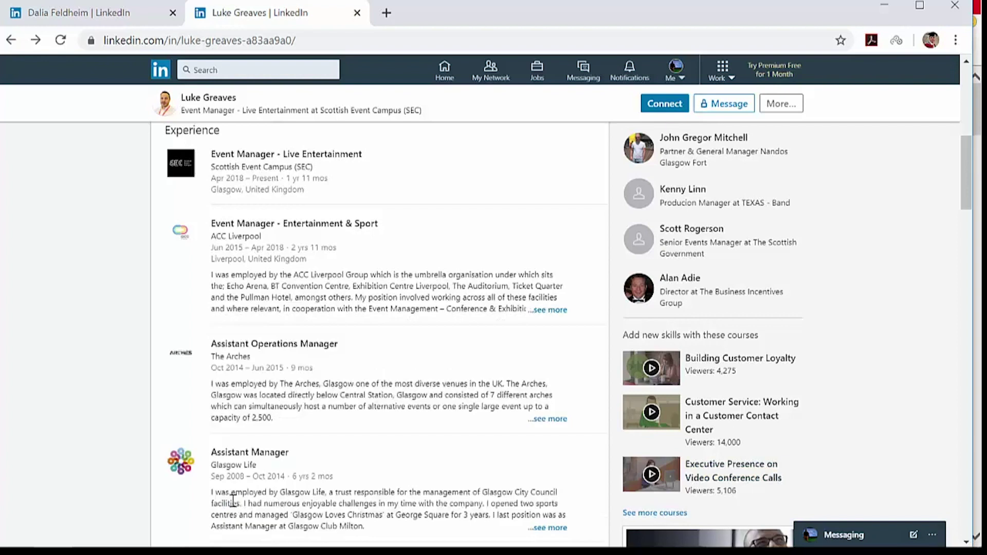
{"action": "left_click", "coordinate": [547, 310]}
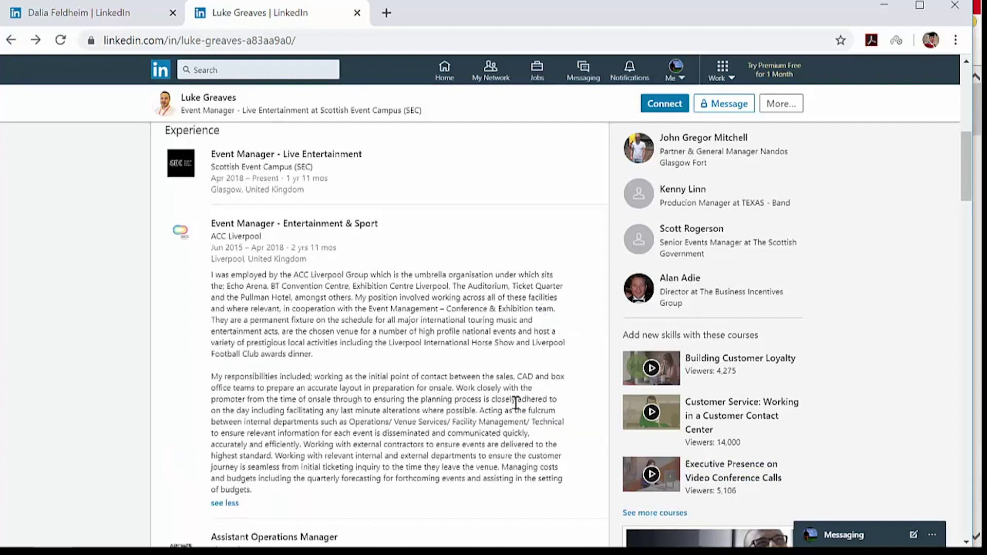
{"action": "scroll", "coordinate": [513, 402], "scroll_direction": "down", "scroll_amount": 2}
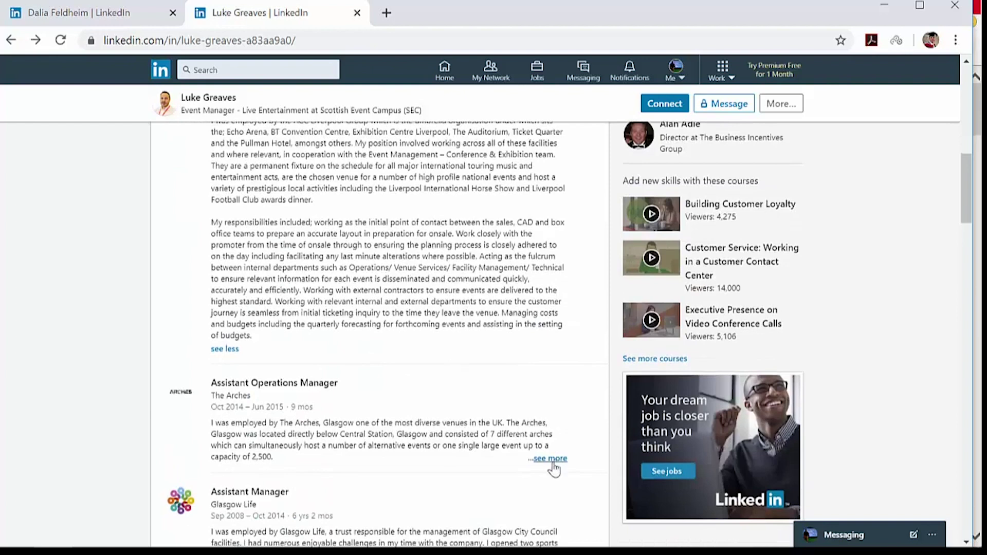
{"action": "left_click", "coordinate": [550, 458]}
{"action": "scroll", "coordinate": [554, 466], "scroll_direction": "down", "scroll_amount": 2}
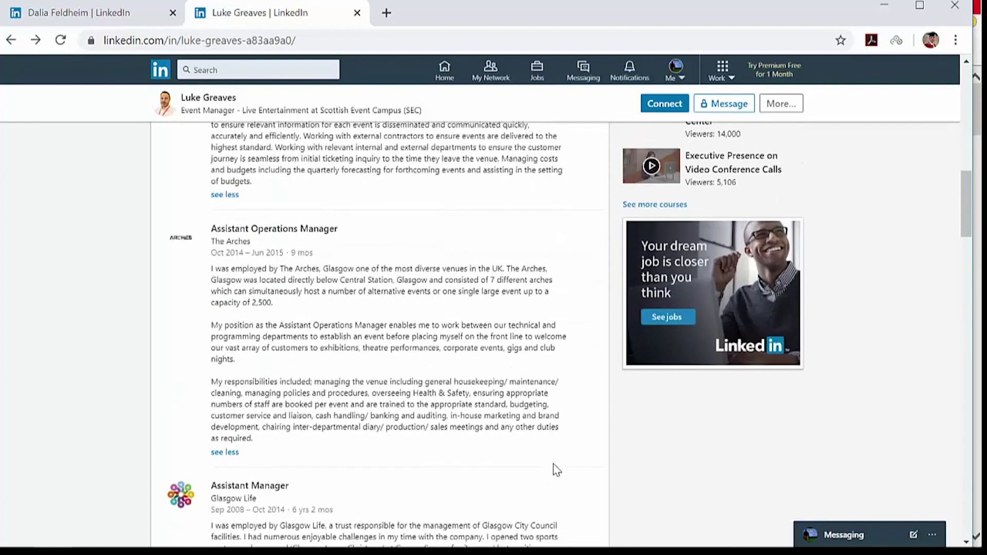
{"action": "scroll", "coordinate": [553, 465], "scroll_direction": "down", "scroll_amount": 2}
{"action": "scroll", "coordinate": [547, 440], "scroll_direction": "down", "scroll_amount": 1}
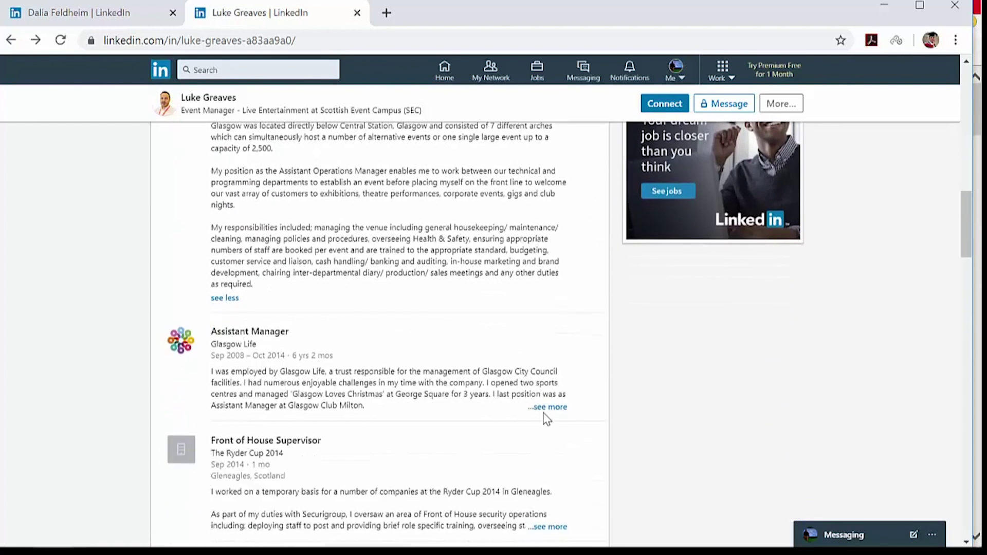
{"action": "left_click", "coordinate": [549, 407]}
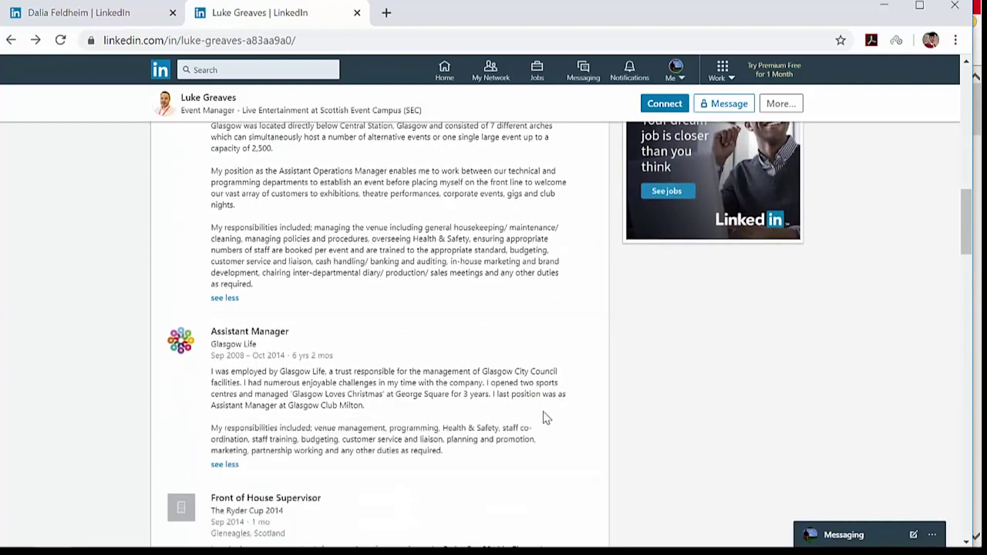
{"action": "scroll", "coordinate": [539, 403], "scroll_direction": "down", "scroll_amount": 1}
{"action": "scroll", "coordinate": [538, 403], "scroll_direction": "down", "scroll_amount": 1}
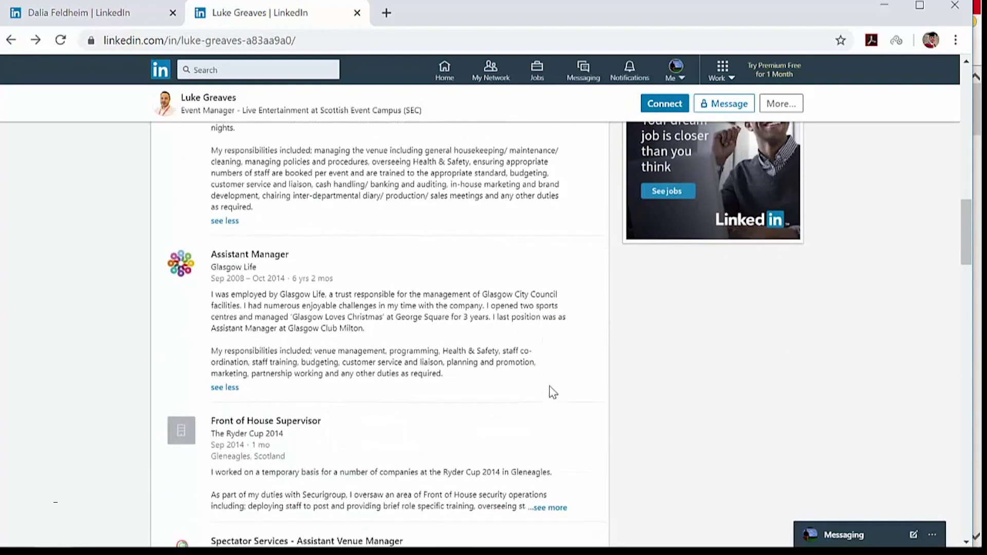
{"action": "scroll", "coordinate": [529, 356], "scroll_direction": "down", "scroll_amount": 2}
{"action": "scroll", "coordinate": [529, 356], "scroll_direction": "down", "scroll_amount": 1}
{"action": "scroll", "coordinate": [529, 357], "scroll_direction": "down", "scroll_amount": 3}
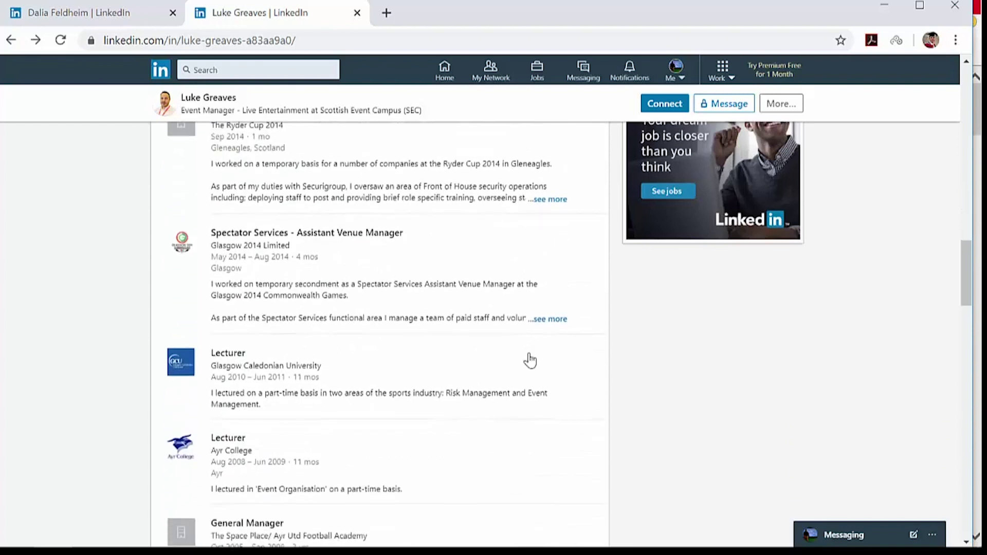
{"action": "scroll", "coordinate": [529, 356], "scroll_direction": "down", "scroll_amount": 3}
{"action": "scroll", "coordinate": [529, 356], "scroll_direction": "down", "scroll_amount": 2}
{"action": "scroll", "coordinate": [531, 360], "scroll_direction": "down", "scroll_amount": 2}
{"action": "scroll", "coordinate": [531, 361], "scroll_direction": "down", "scroll_amount": 2}
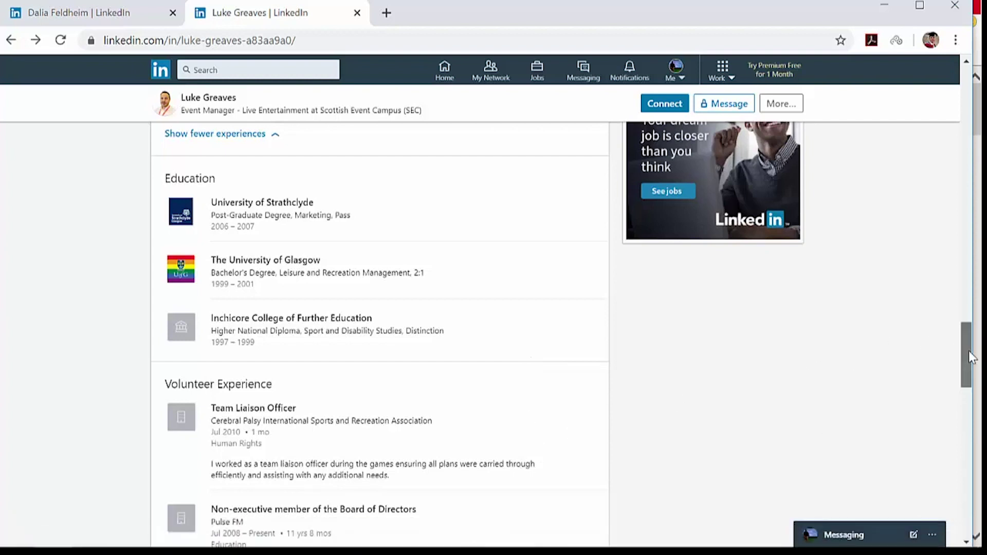
{"action": "left_click_drag", "start_coordinate": [964, 353], "coordinate": [973, 382]}
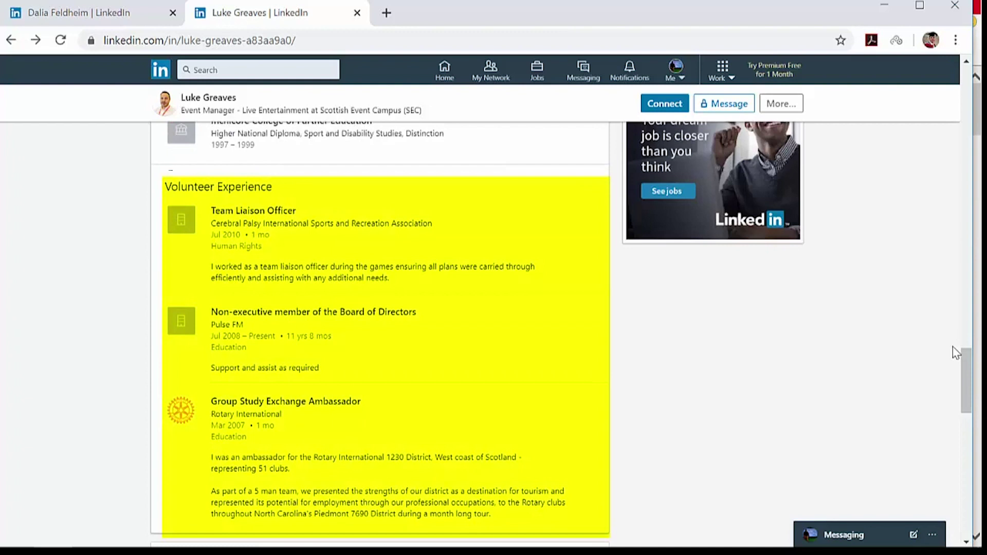
{"action": "left_click_drag", "start_coordinate": [966, 363], "coordinate": [975, 422]}
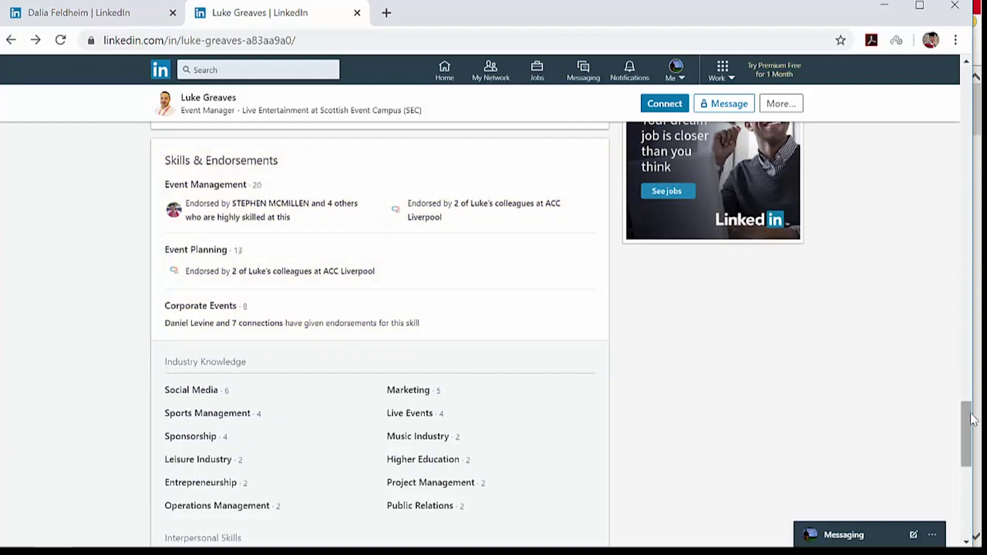
{"action": "left_click_drag", "start_coordinate": [968, 415], "coordinate": [968, 445]}
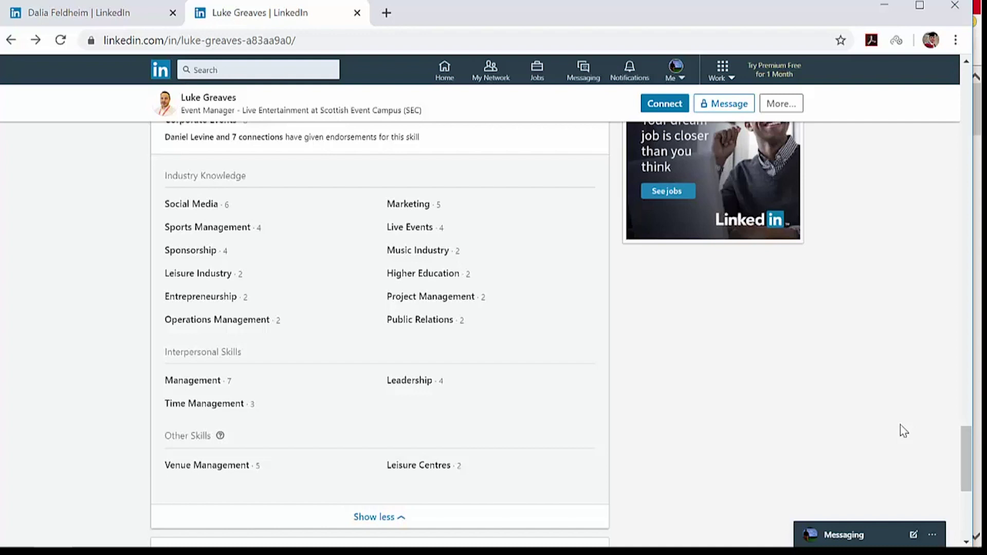
{"action": "left_click_drag", "start_coordinate": [966, 441], "coordinate": [973, 493]}
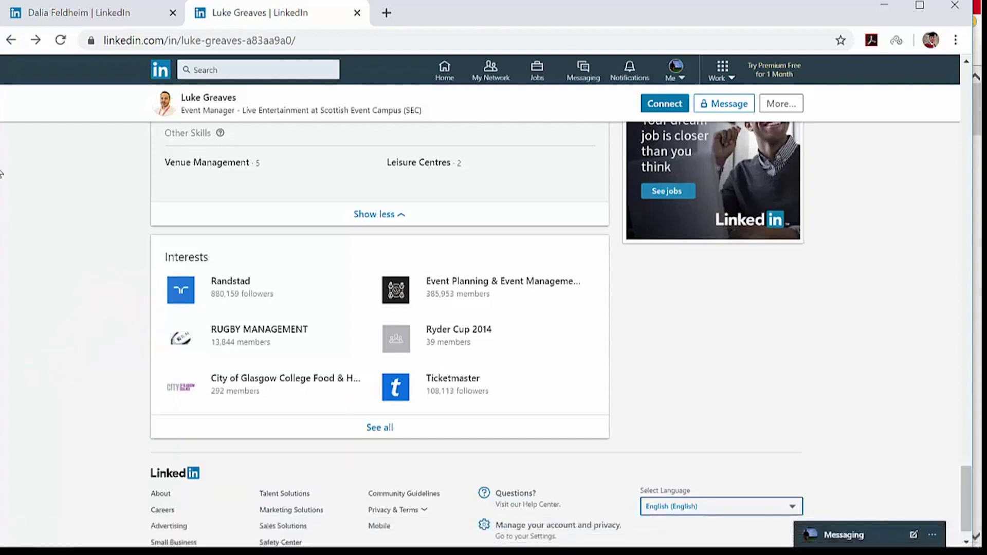
- Switch to the browser tab showing the TEDx speaker's LinkedIn profile
{"action": "left_click", "coordinate": [77, 13]}
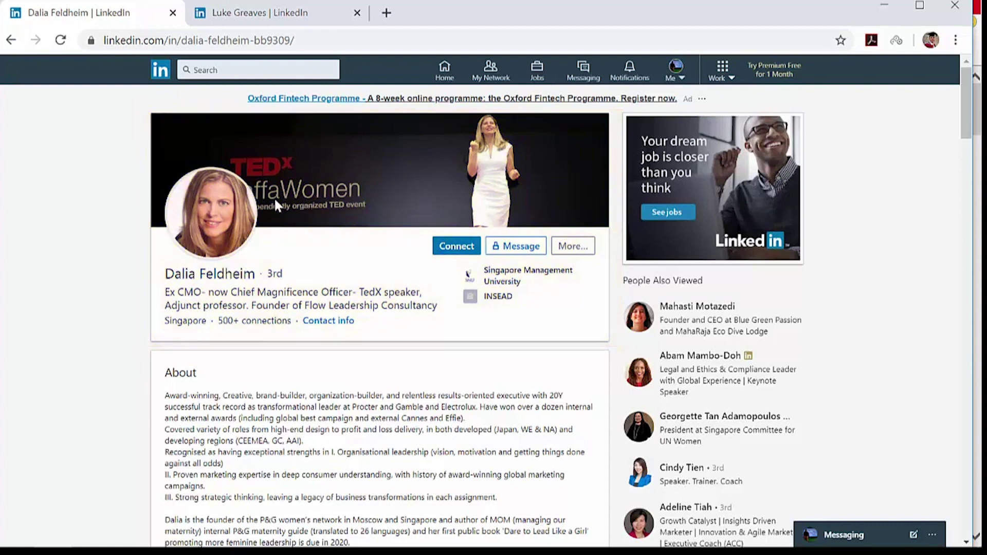
{"action": "left_click_drag", "start_coordinate": [966, 109], "coordinate": [966, 142]}
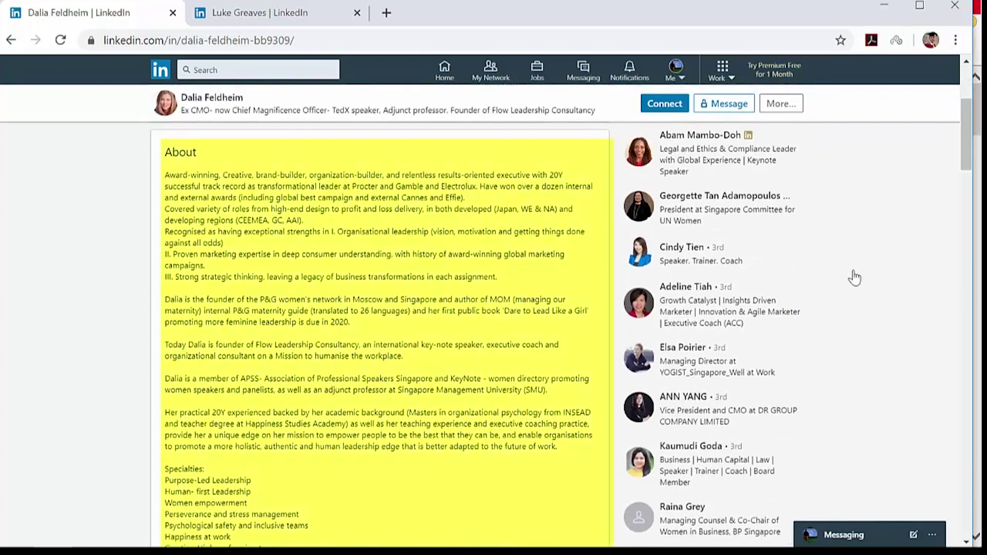
{"action": "mouse_move", "coordinate": [967, 129]}
{"action": "left_mouse_down"}
{"action": "mouse_move", "coordinate": [973, 160]}
{"action": "mouse_move", "coordinate": [960, 139]}
{"action": "mouse_move", "coordinate": [965, 169]}
{"action": "left_mouse_up"}
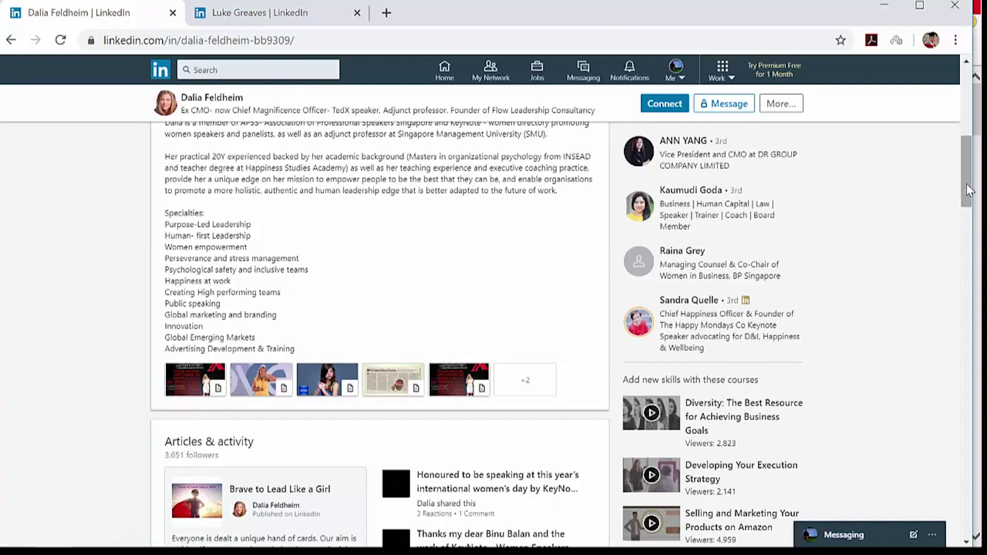
{"action": "left_click_drag", "start_coordinate": [969, 189], "coordinate": [973, 228]}
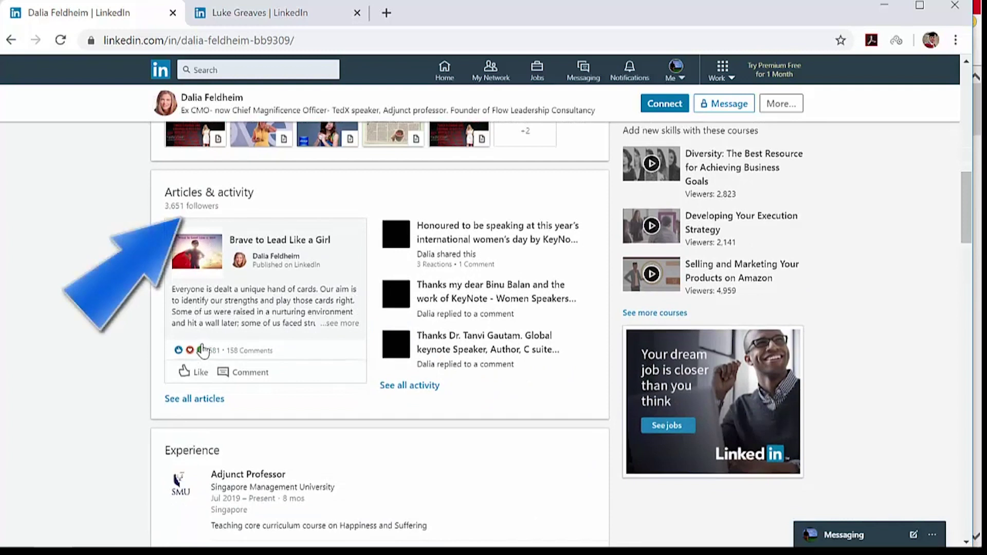
{"action": "left_click_drag", "start_coordinate": [970, 224], "coordinate": [969, 325]}
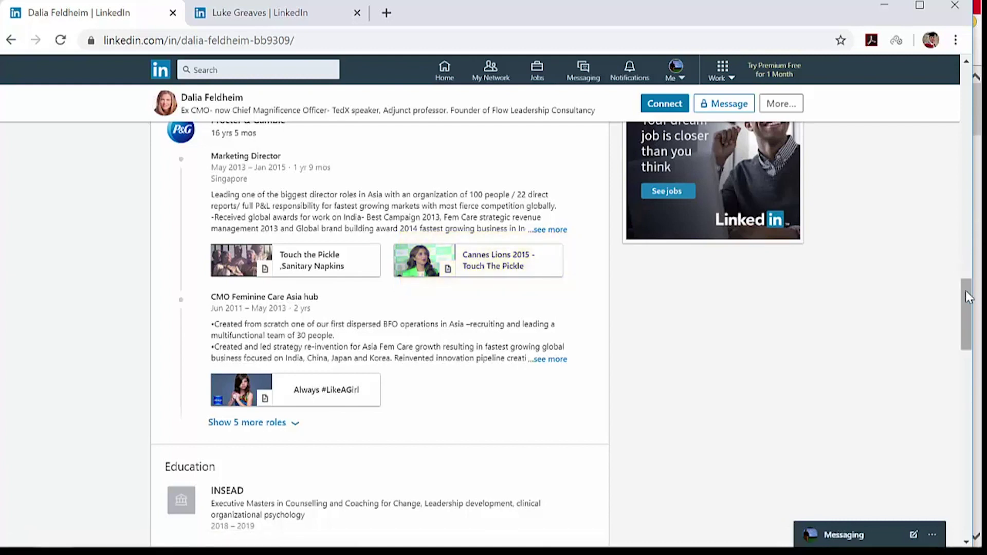
{"action": "left_click_drag", "start_coordinate": [967, 293], "coordinate": [973, 470]}
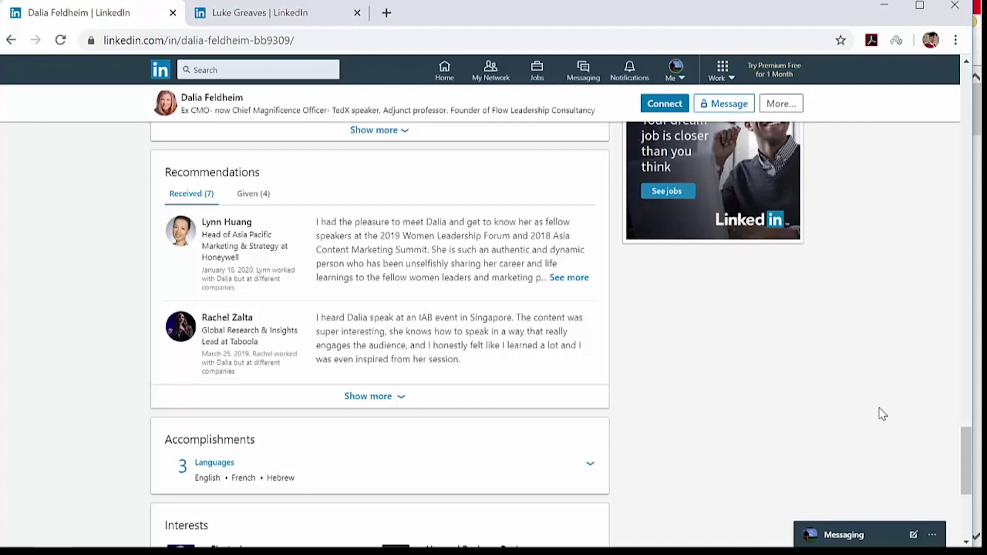
{"action": "left_click_drag", "start_coordinate": [965, 447], "coordinate": [968, 509]}
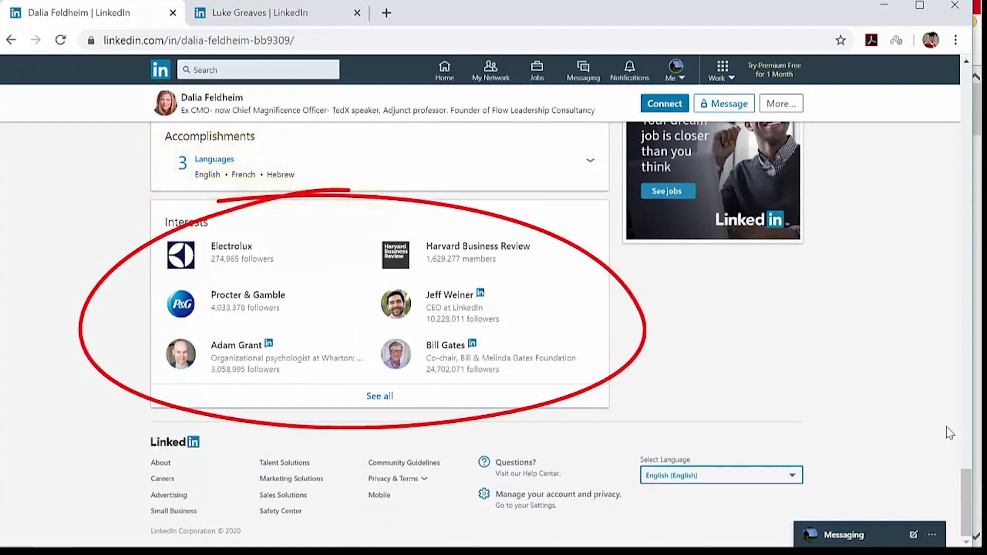
{"action": "mouse_move", "coordinate": [968, 505]}
{"action": "left_mouse_down"}
{"action": "mouse_move", "coordinate": [970, 183]}
{"action": "mouse_move", "coordinate": [959, 96]}
{"action": "left_mouse_up"}
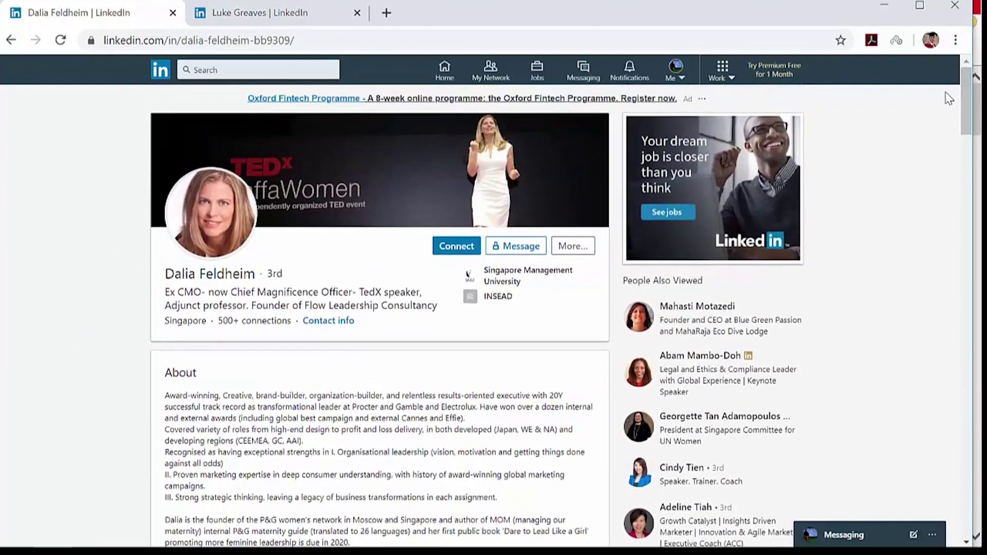